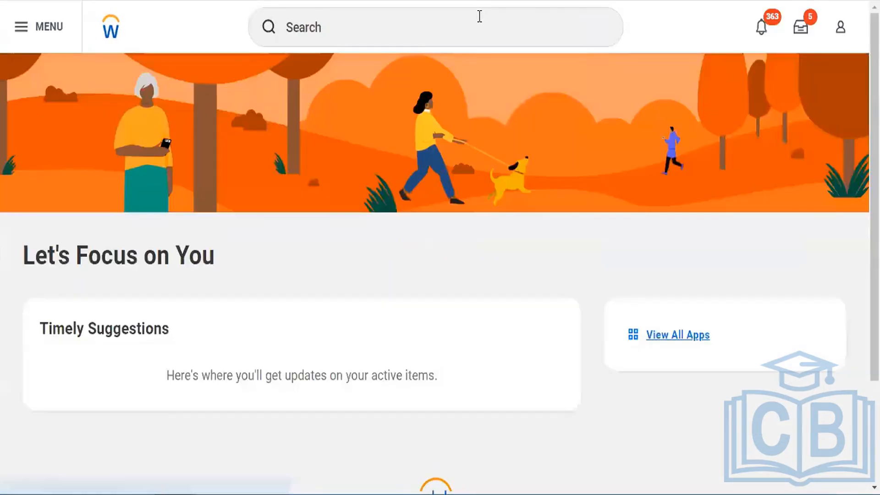
Search for "Create Security" and open the Create Security Group task
click(413, 37)
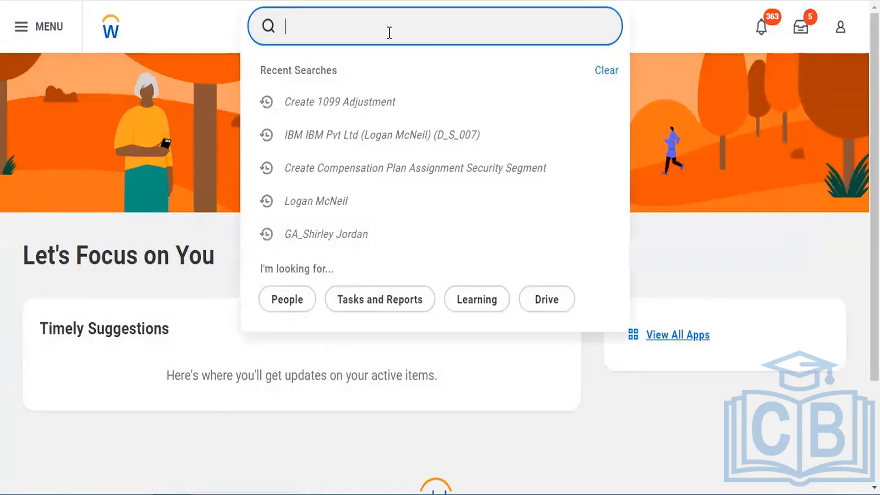
text(Create )
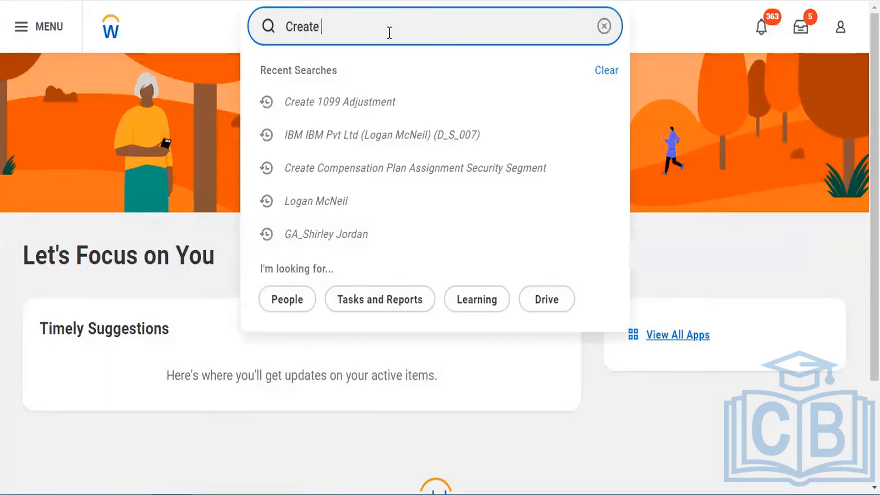
text(Security)
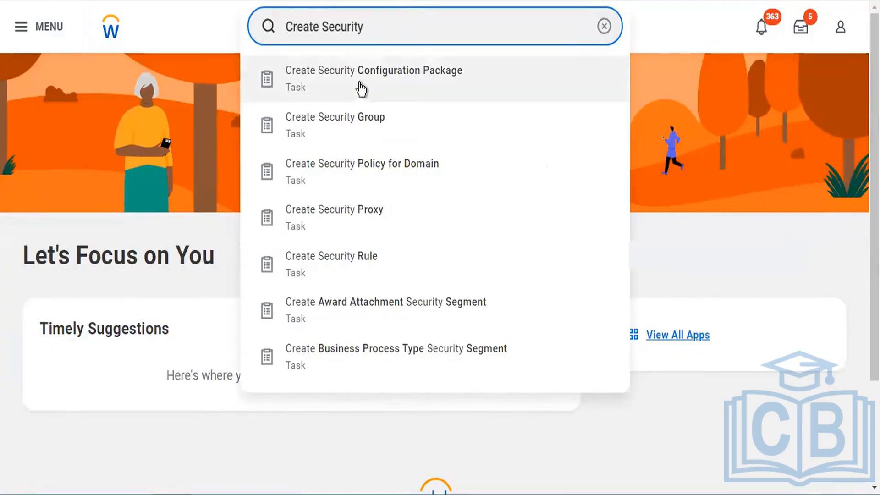
click(351, 122)
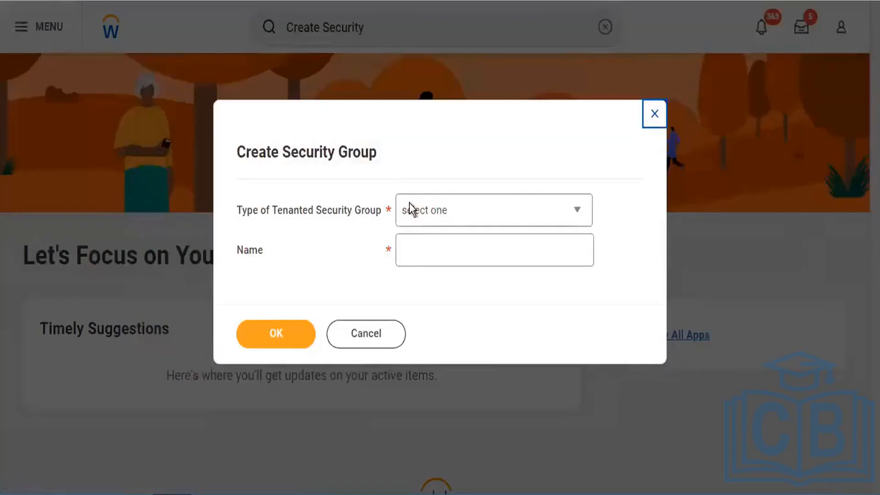
Choose Organization Membership Security Group (Constrained) as the type of tenanted security group
click(442, 218)
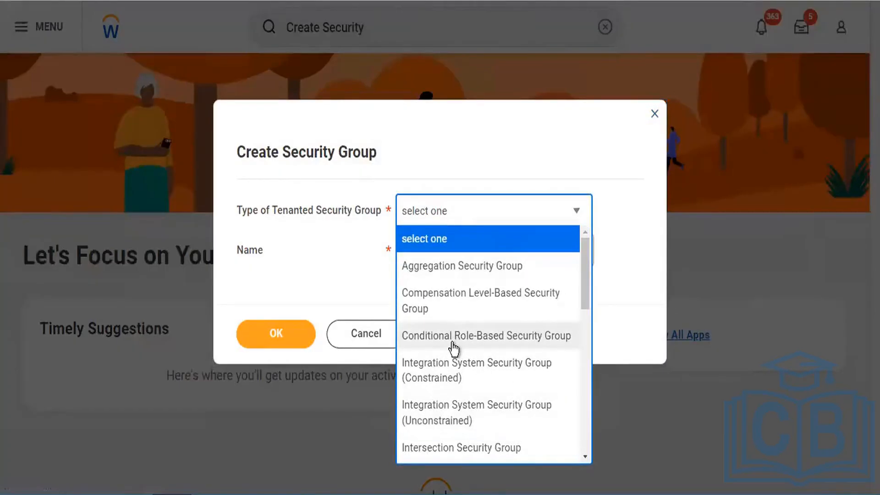
scroll(454, 349, down, 8)
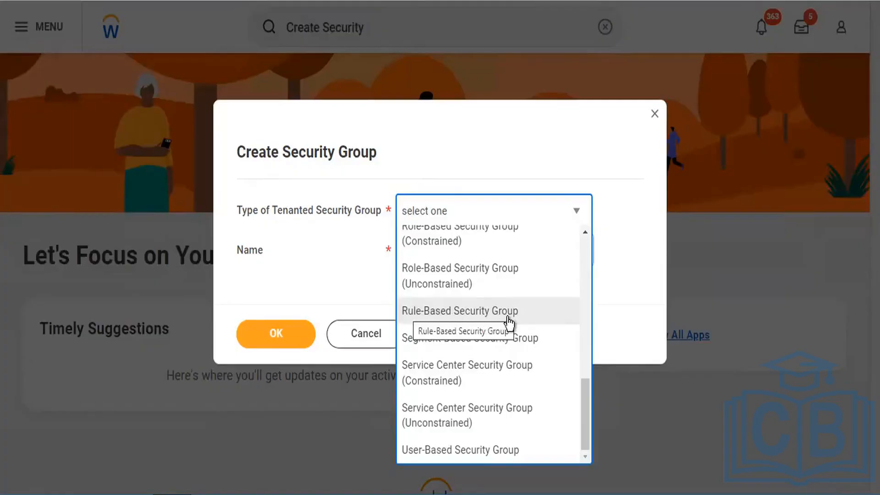
scroll(509, 323, up, 3)
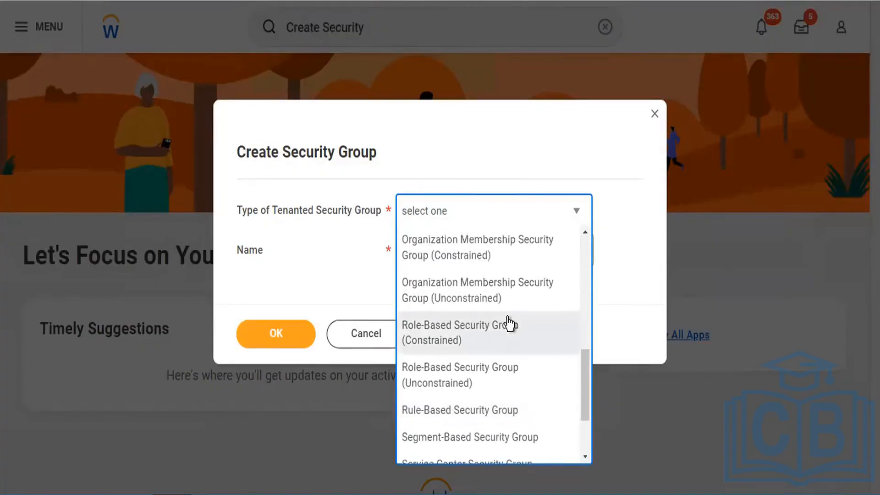
scroll(509, 323, up, 1)
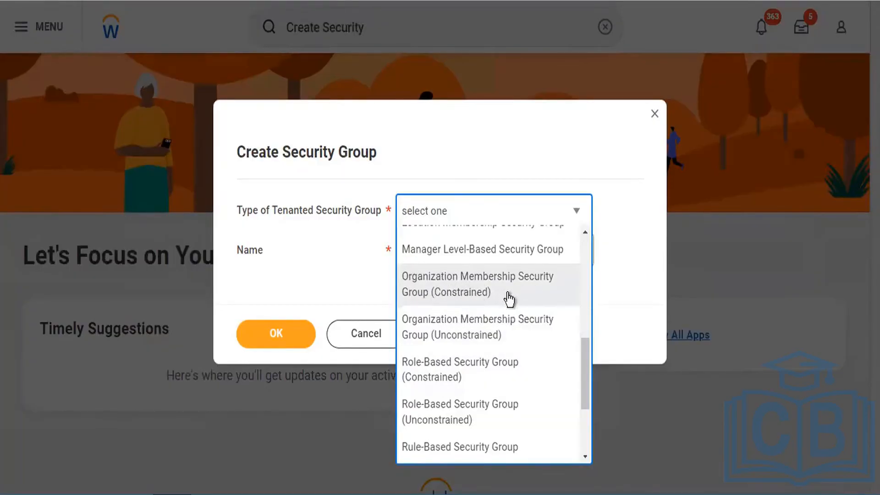
scroll(462, 290, up, 3)
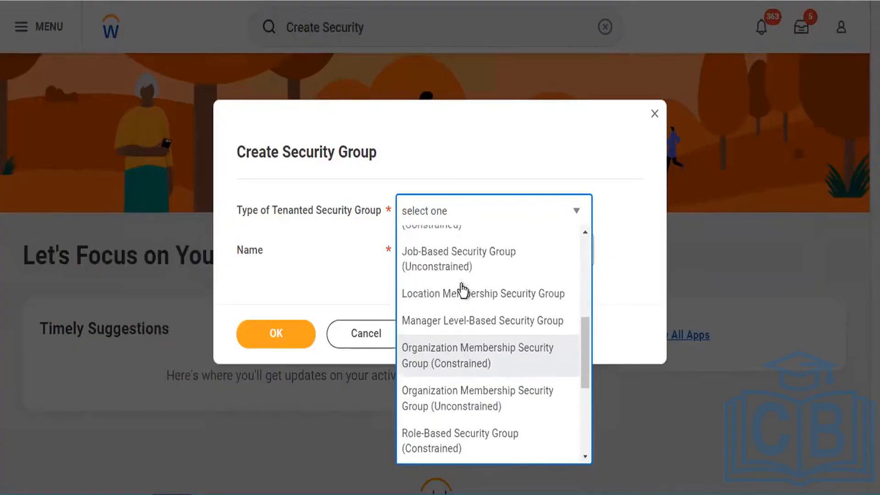
scroll(462, 289, up, 1)
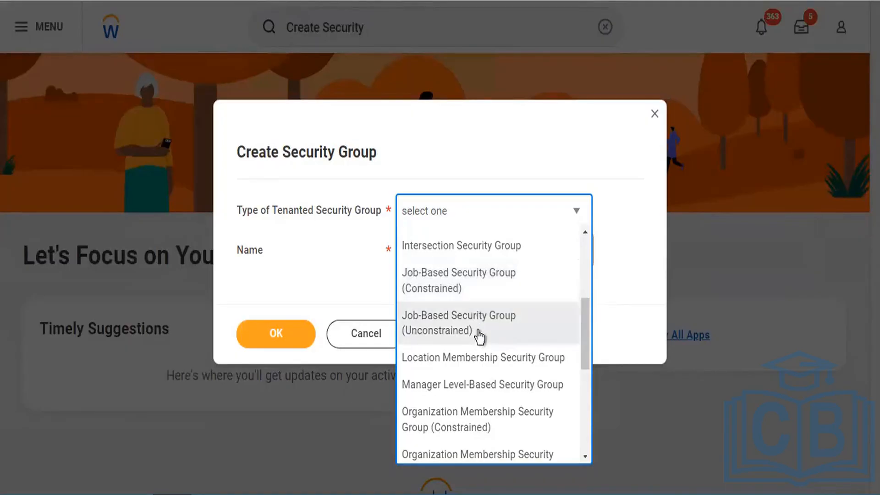
scroll(480, 338, down, 3)
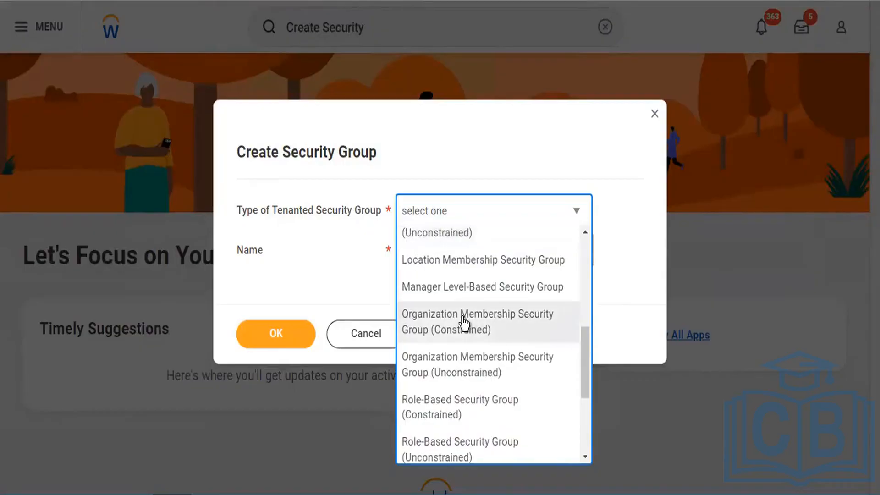
click(463, 318)
Name the security group "CF Pvt Ltd." and submit it for creation
click(435, 253)
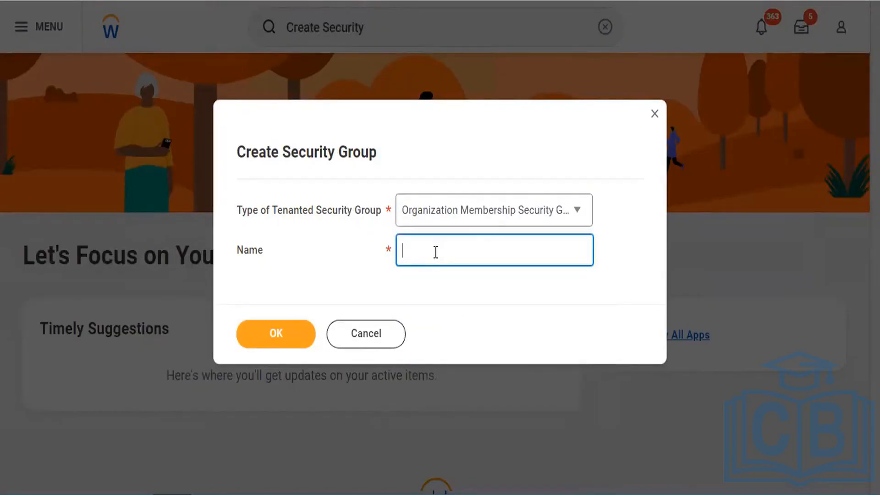
text(CF Pvt Ltd.)
click(276, 342)
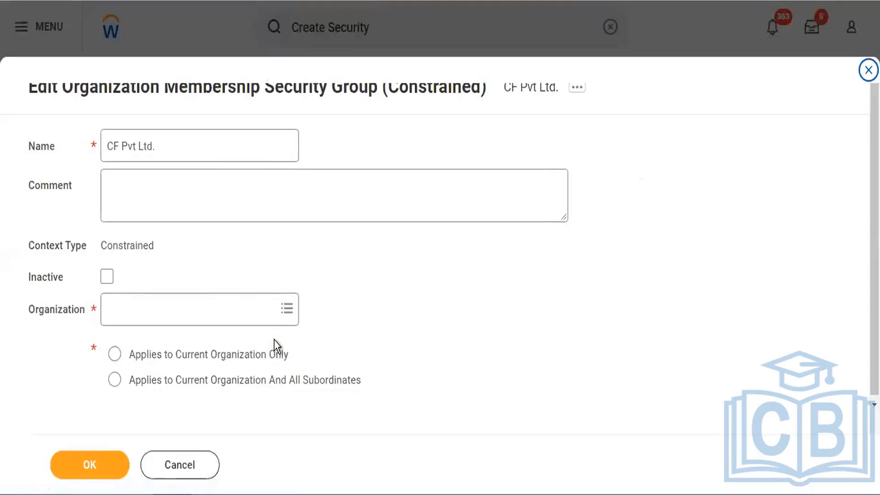
Start the group's comment with the heading "Org Security Key Points :-" followed by a blank line
scroll(417, 337, down, 1)
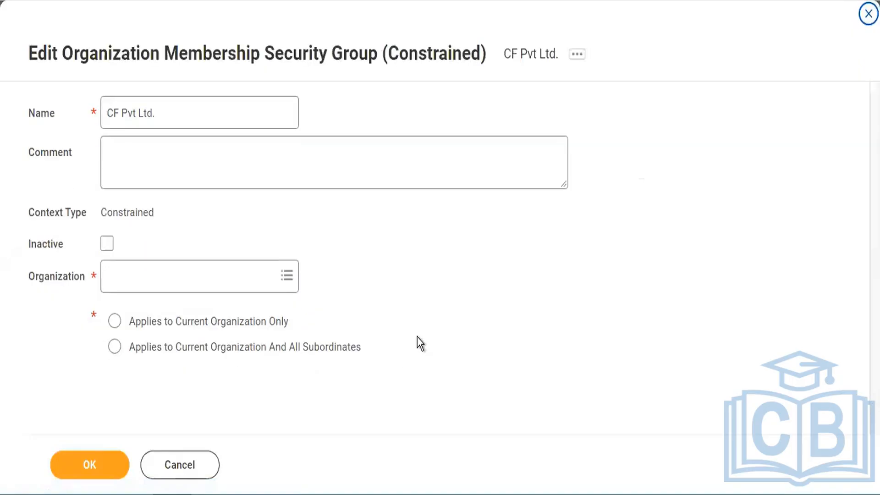
click(184, 152)
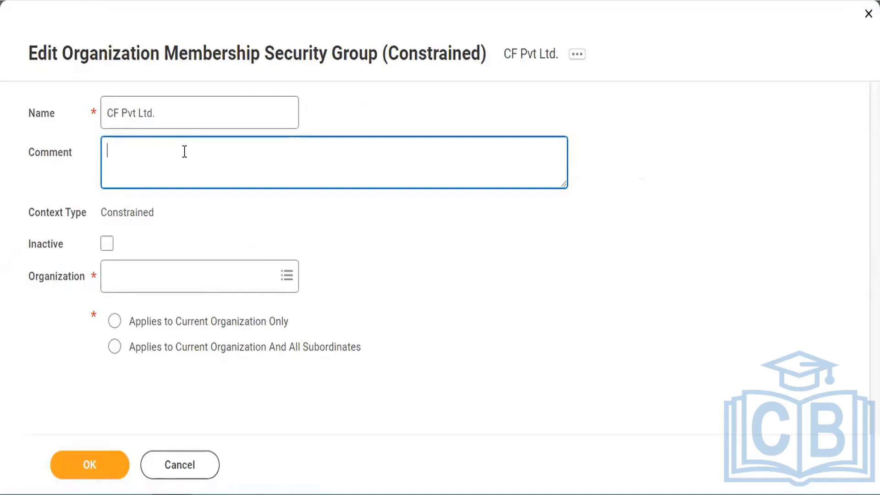
text(Org Security Key )
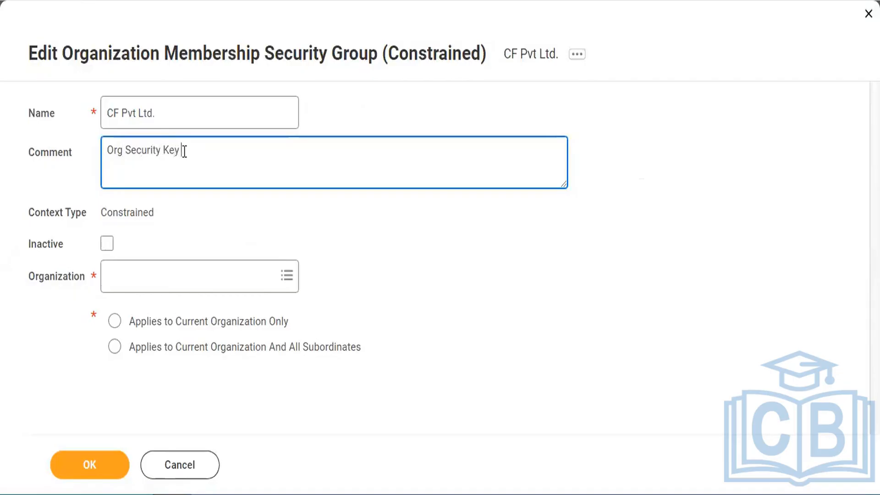
text(Points :-)
key(Return)
key(Return)
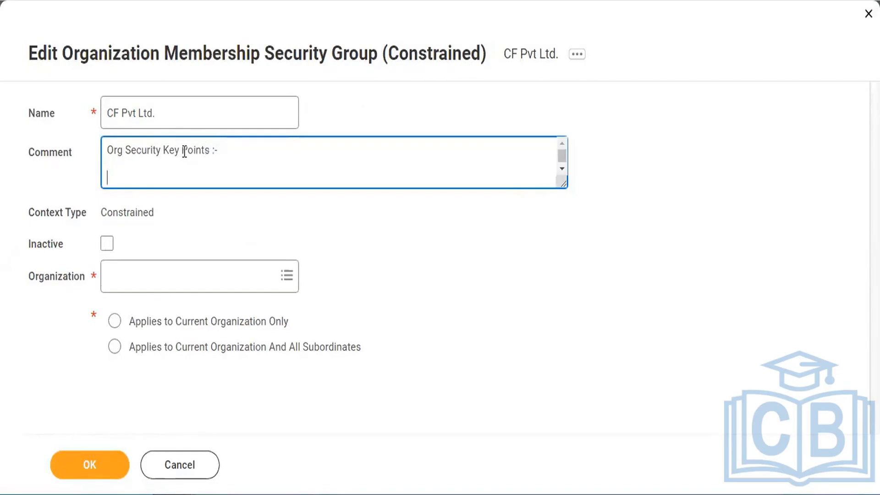
Add the comment bullet "* Emp should carry His ID Cards" below the heading
text(*)
text(Emp shoud)
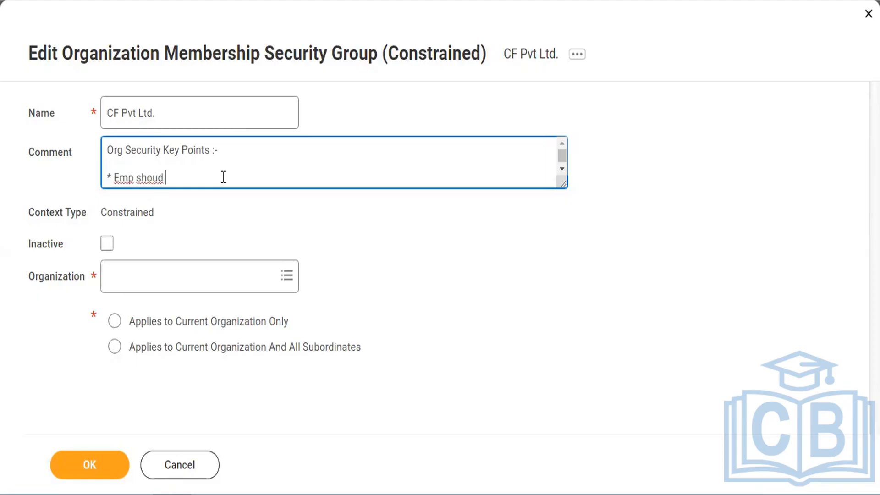
key(BackSpace)
text(ld we)
key(BackSpace)
key(BackSpace)
text(carry)
key(BackSpace)
text(y )
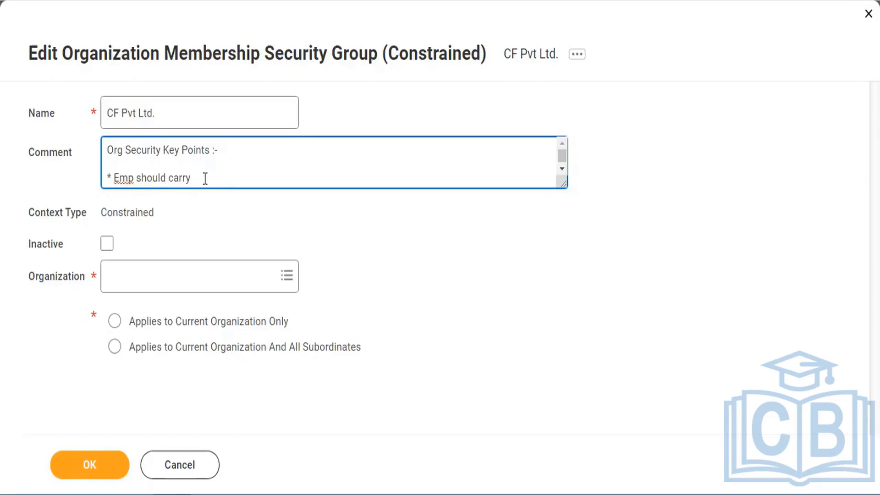
text(His ID Cards)
key(Return)
Add a second comment bullet reading "* Emp cannot share his personal & Prof Details"
text(* )
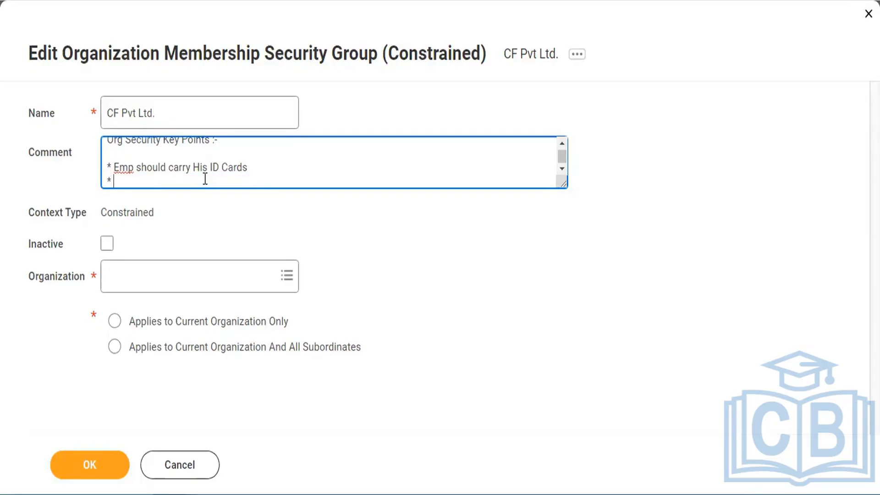
text(Emp Should)
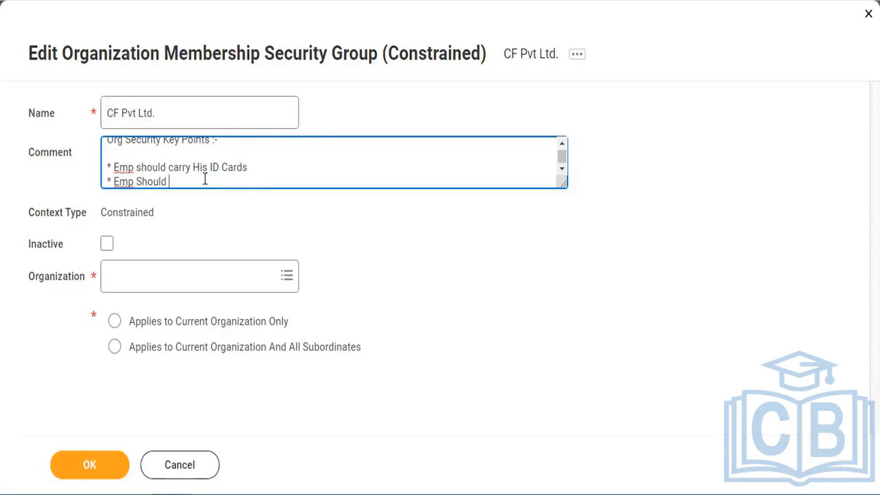
key(BackSpace)
key(BackSpace)
key(BackSpace)
key(BackSpace)
key(BackSpace)
key(BackSpace)
key(BackSpace)
text(cannot share his pers)
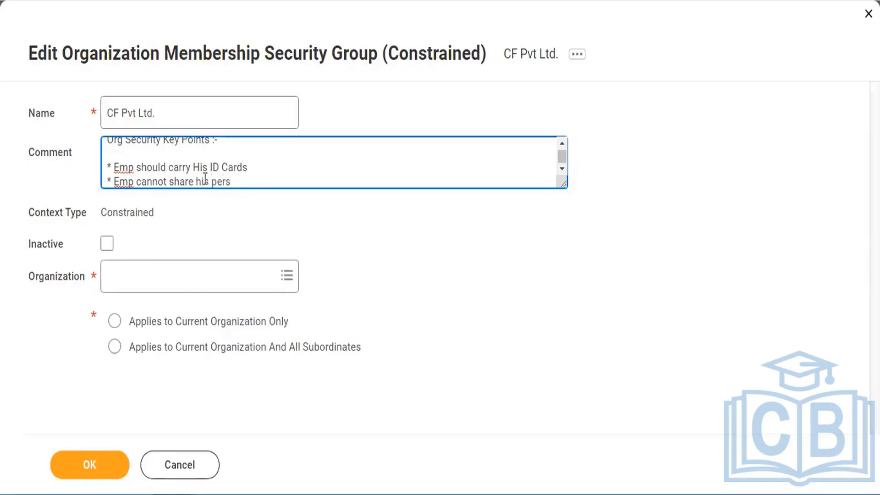
text(onal i)
text(n)
key(BackSpace)
key(BackSpace)
text(& Prof Details)
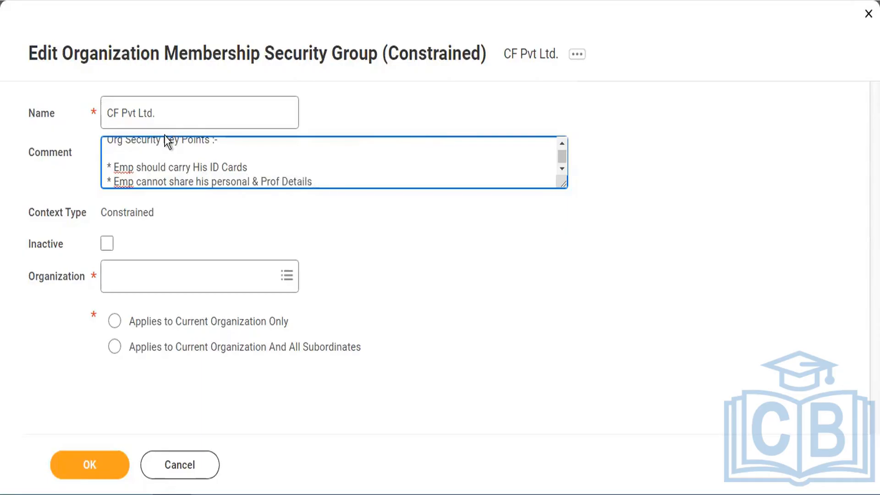
Extend the second bullet with "this colg and Co-Workers", add a placeholder bullet of x characters and review the comment
key(ctrl+v)
scroll(311, 168, up, 5)
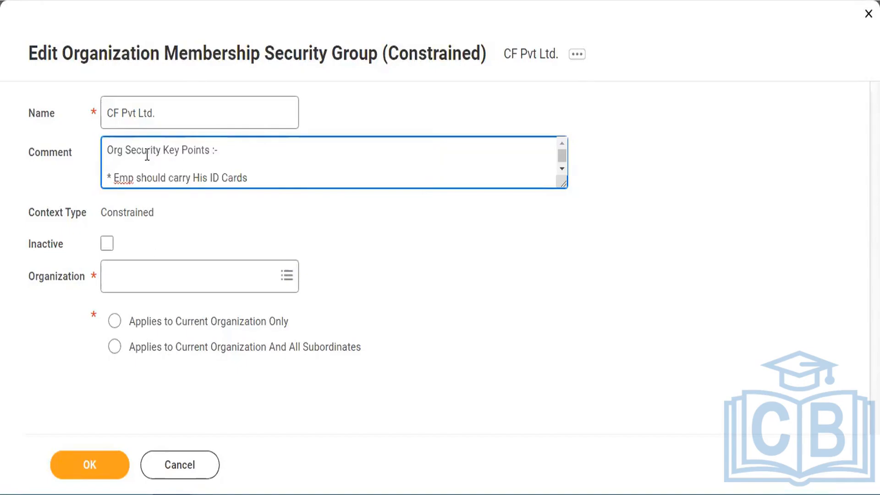
scroll(147, 156, down, 1)
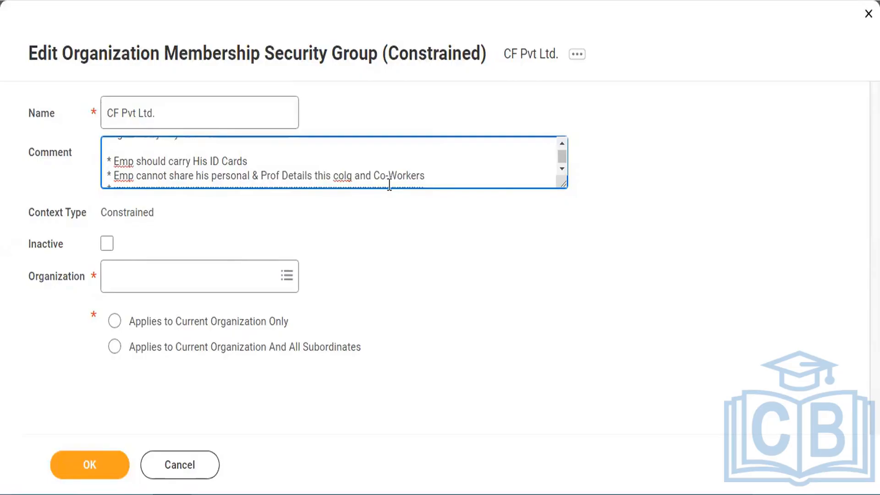
scroll(389, 186, down, 1)
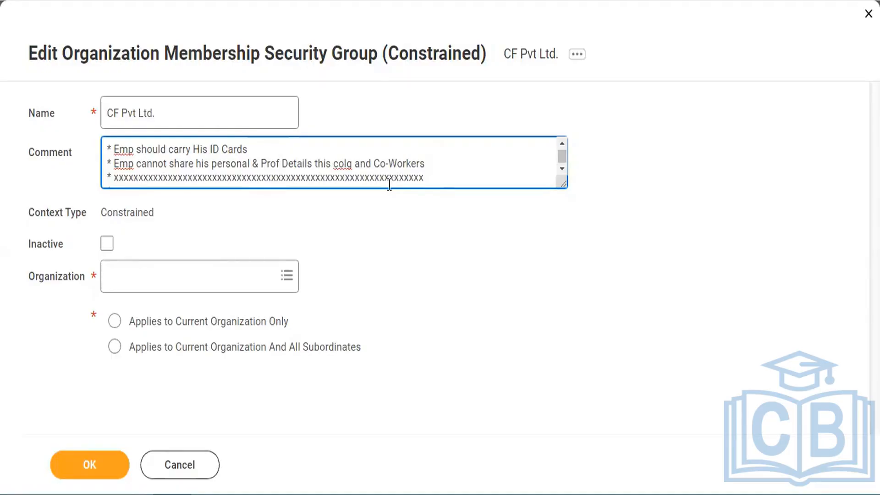
scroll(389, 184, up, 1)
Set the organization to the favorite GMS USA Global Modern Services,USA and apply the group to the current organization only
click(266, 281)
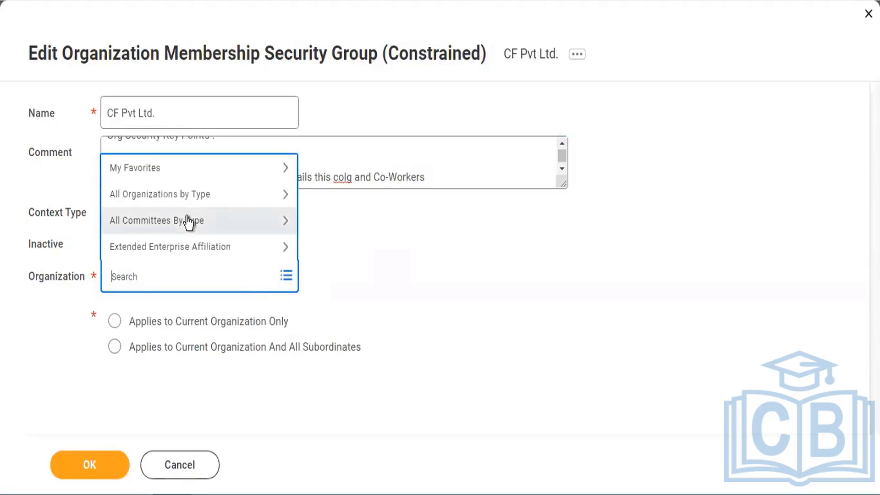
click(167, 168)
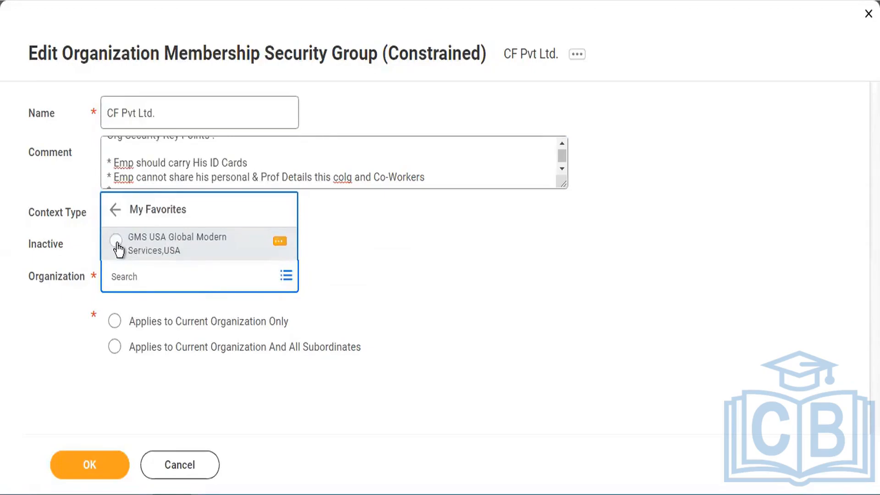
click(116, 242)
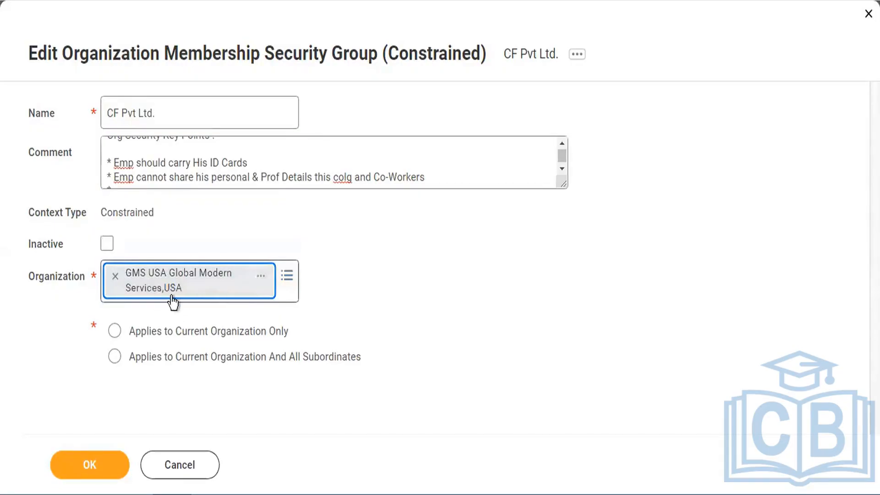
click(133, 114)
double_click(133, 115)
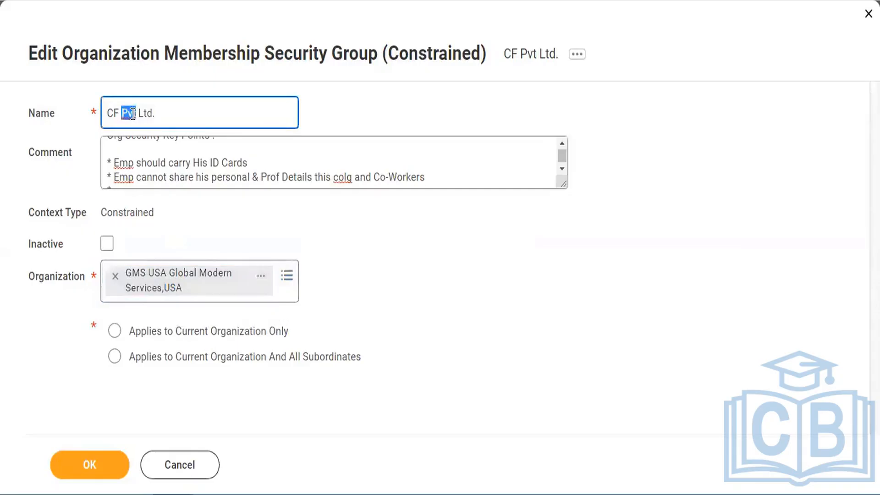
triple_click(132, 114)
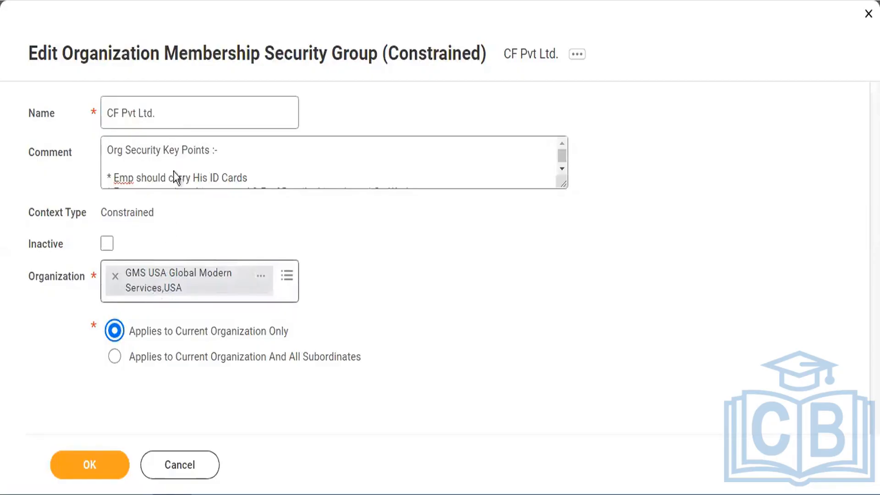
Try to replace the security group's organization with CF Pvt Ltd by clearing the current one and searching for that name
click(143, 110)
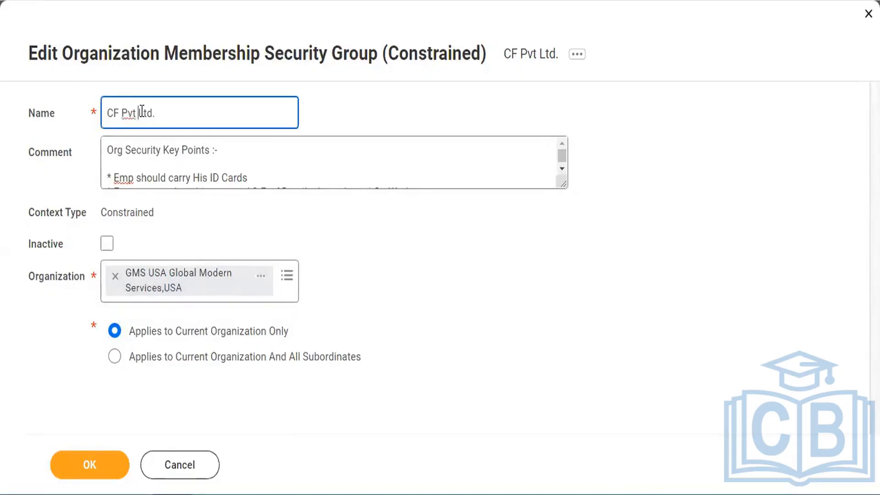
key(ctrl+a)
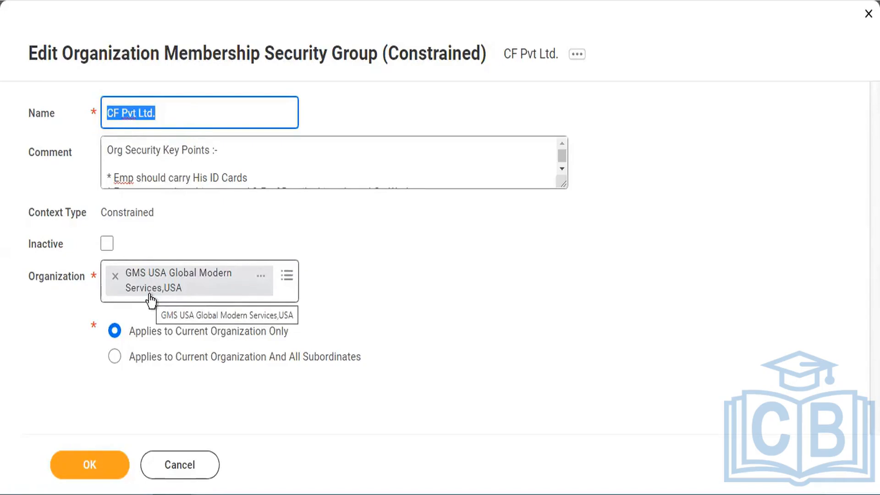
click(115, 276)
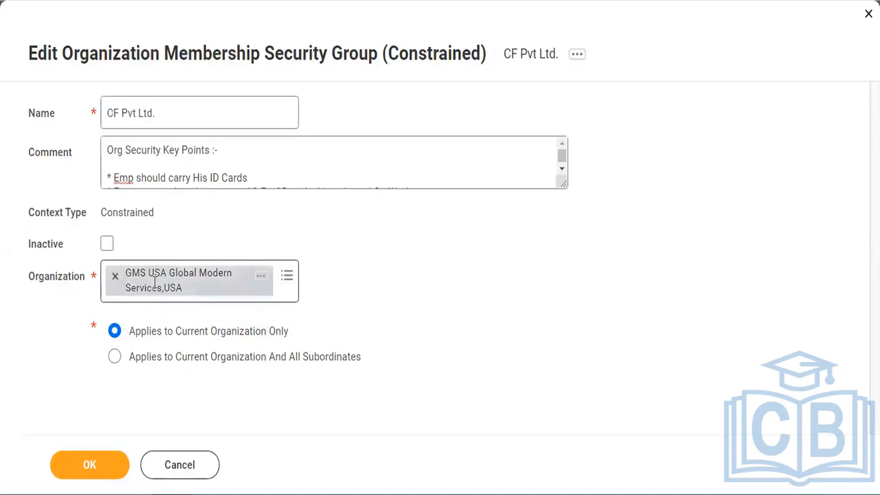
click(277, 283)
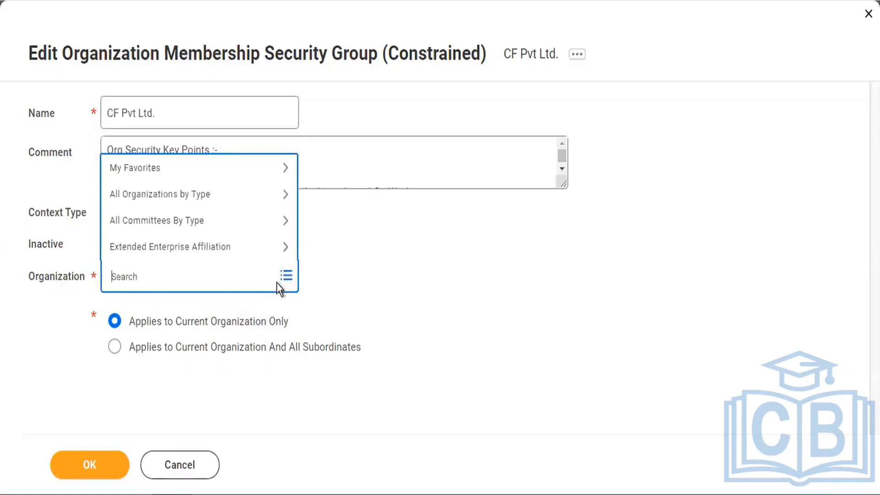
text(CF Pvt Ltd)
key(Return)
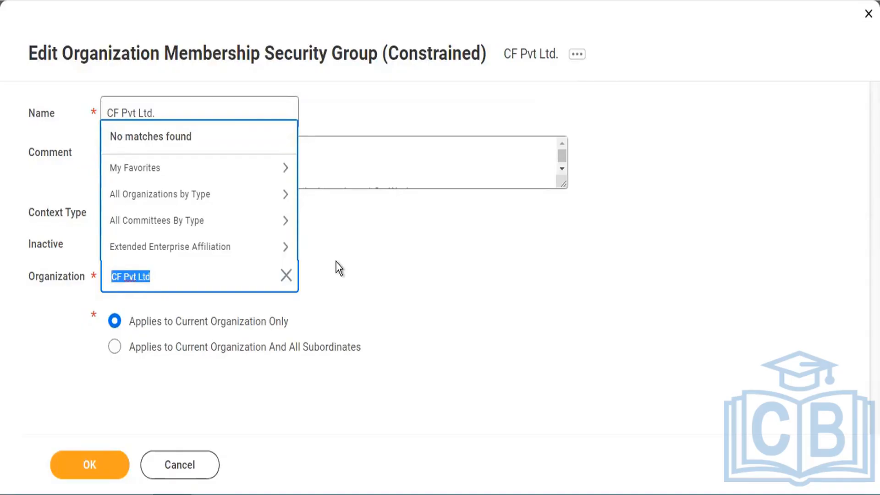
Select the favorite GMS USA Global Modern Services,USA as the organization and submit the security group
click(122, 169)
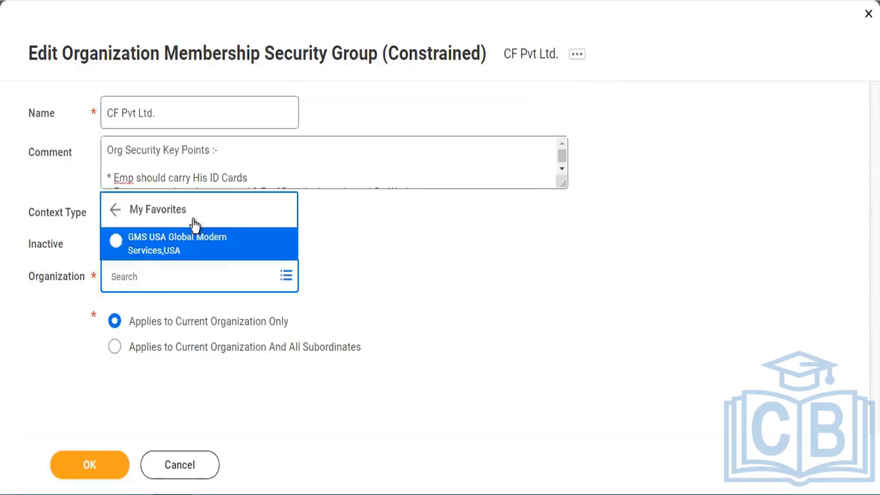
click(115, 240)
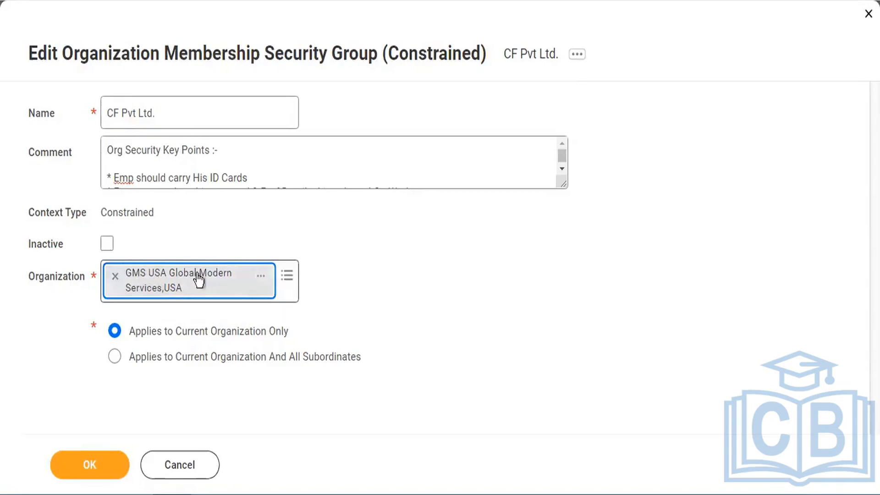
click(382, 421)
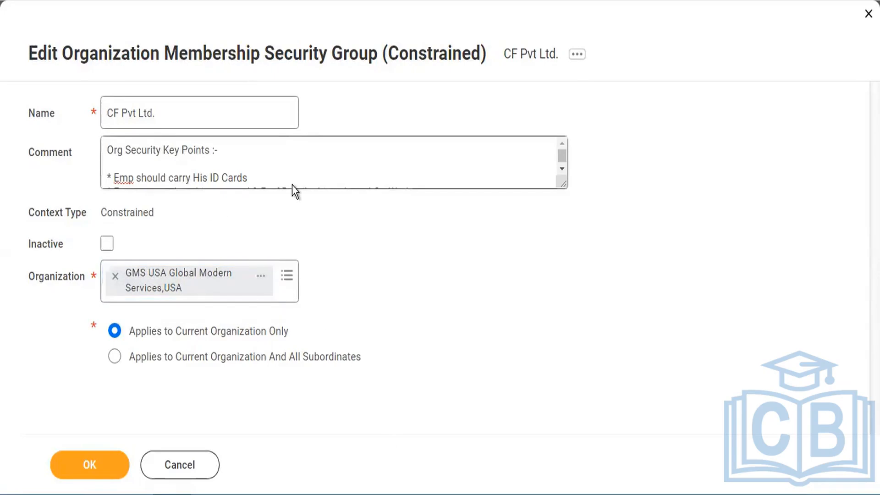
click(88, 475)
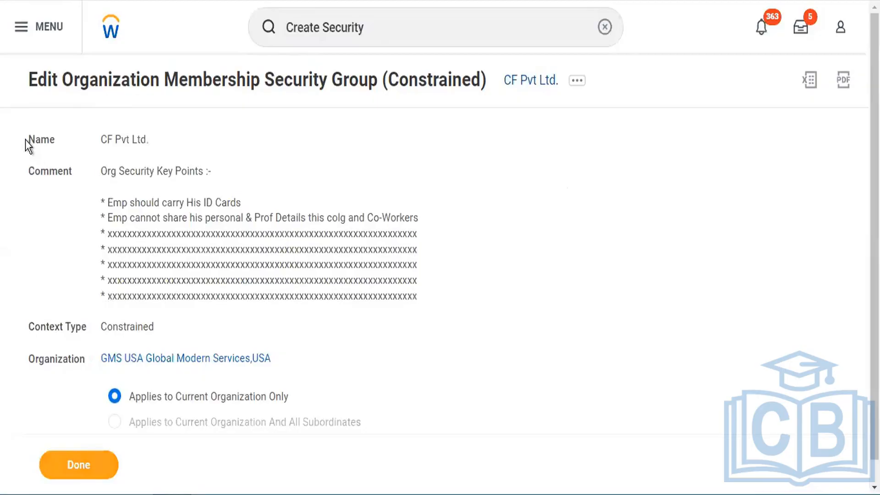
Review the submitted group's name, comment, context type and organization, and finish the task
drag(25, 140, 333, 340)
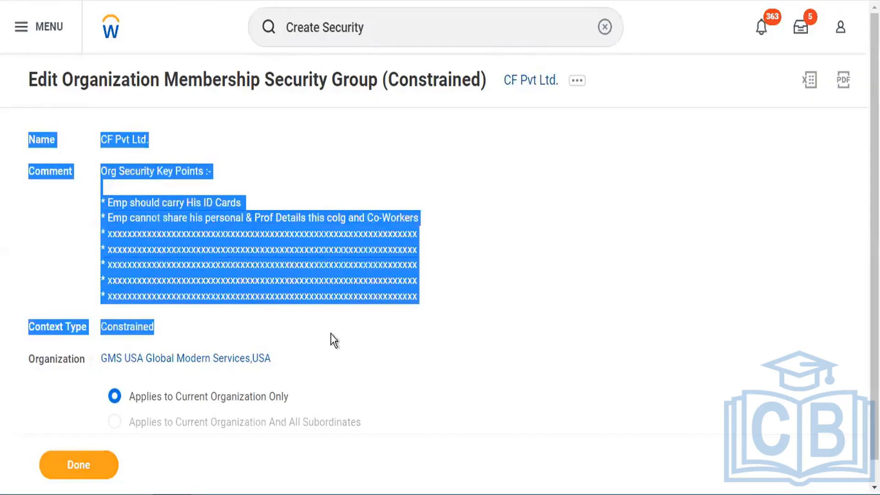
click(334, 341)
scroll(334, 340, down, 1)
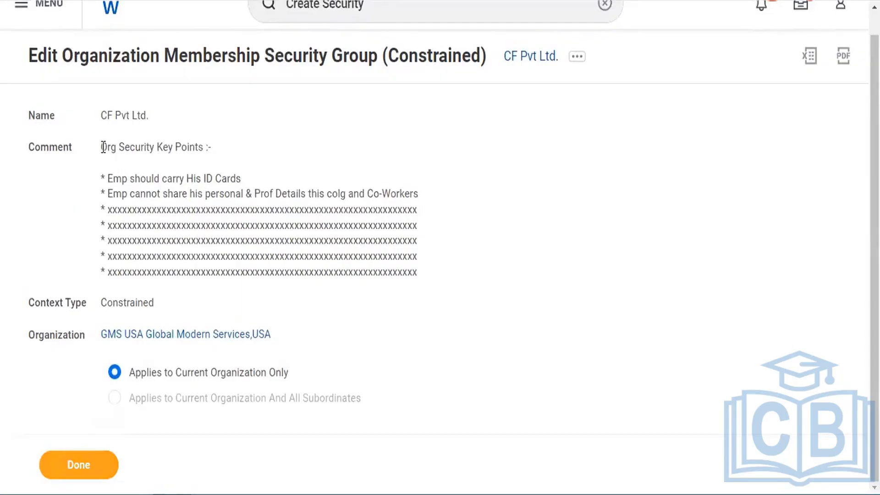
drag(105, 146, 279, 261)
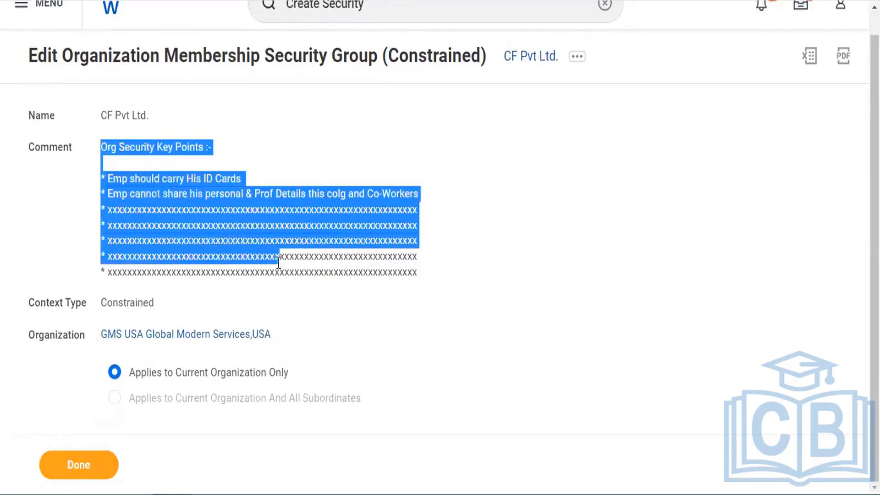
click(317, 311)
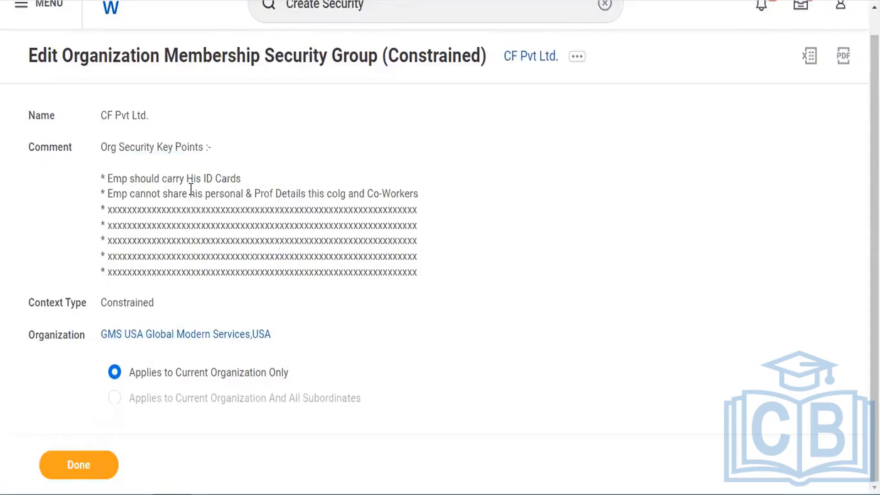
triple_click(105, 112)
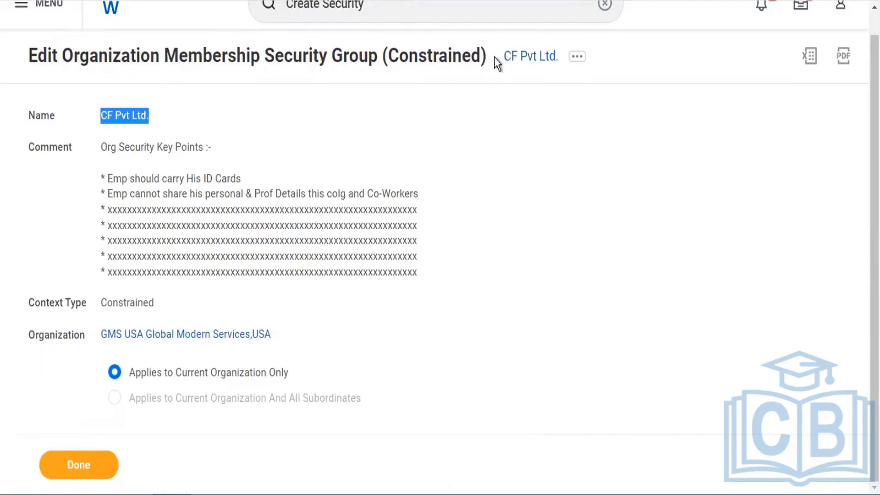
drag(494, 57, 590, 68)
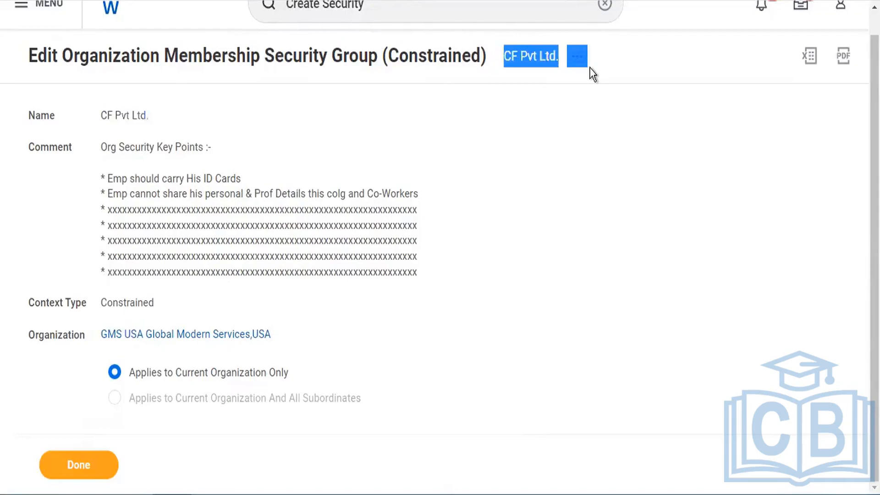
click(409, 144)
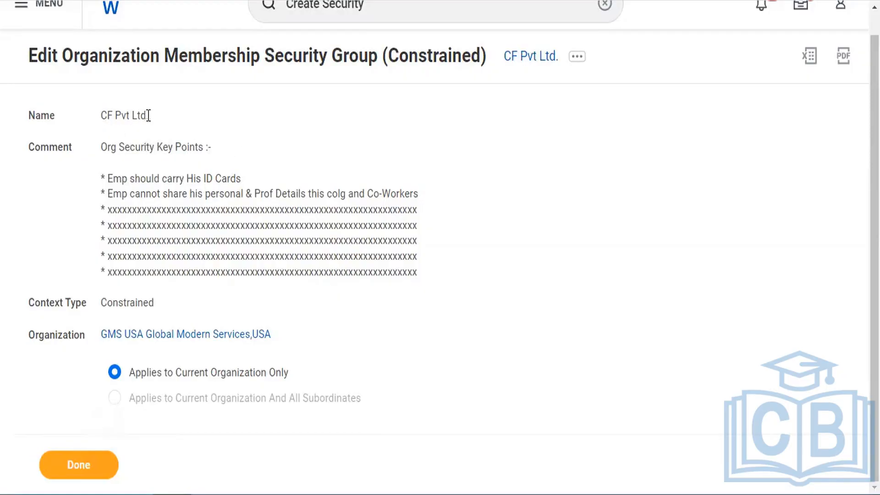
drag(149, 116, 102, 116)
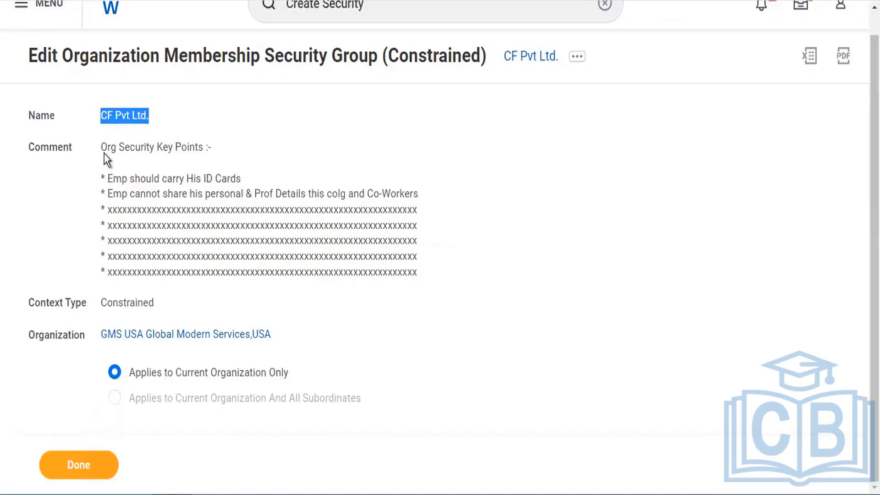
drag(102, 143, 441, 277)
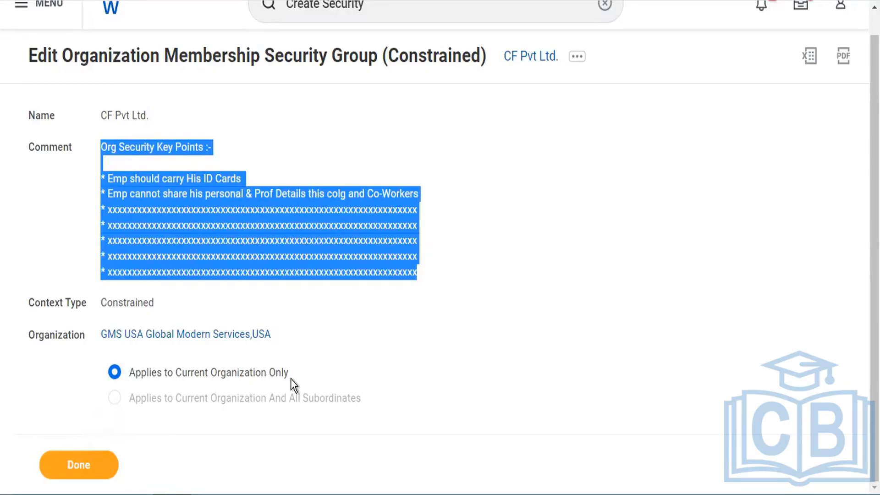
click(65, 473)
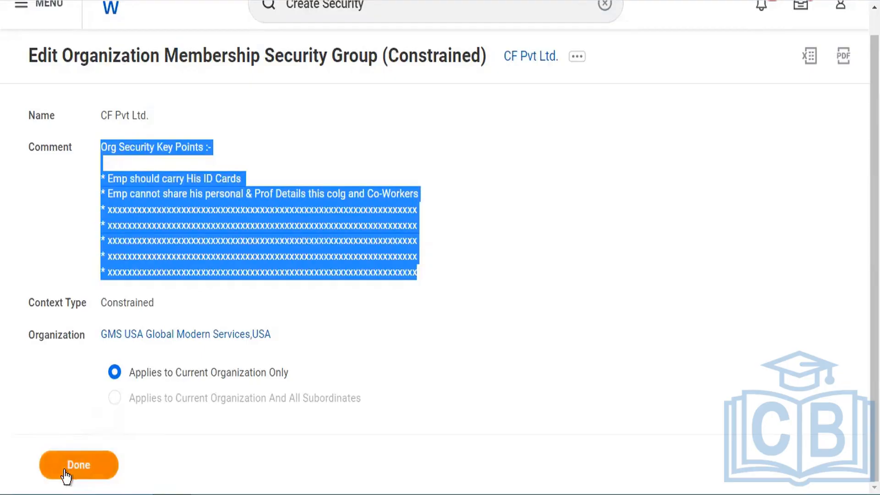